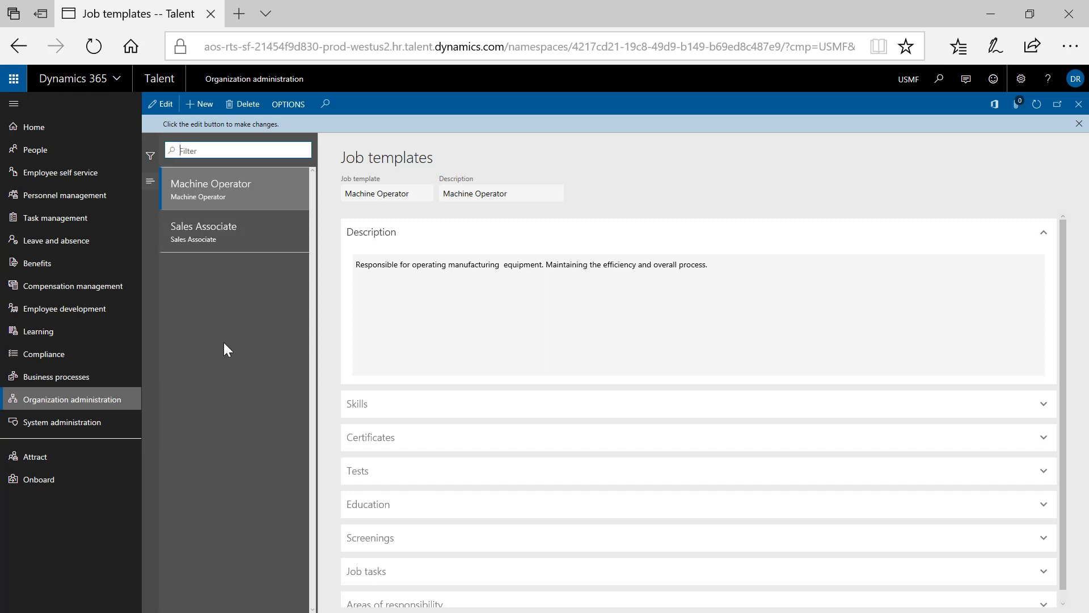
- Select the Sales Associate template and expand Skills to show its four level-3 skills
{"action": "left_click", "coordinate": [241, 238]}
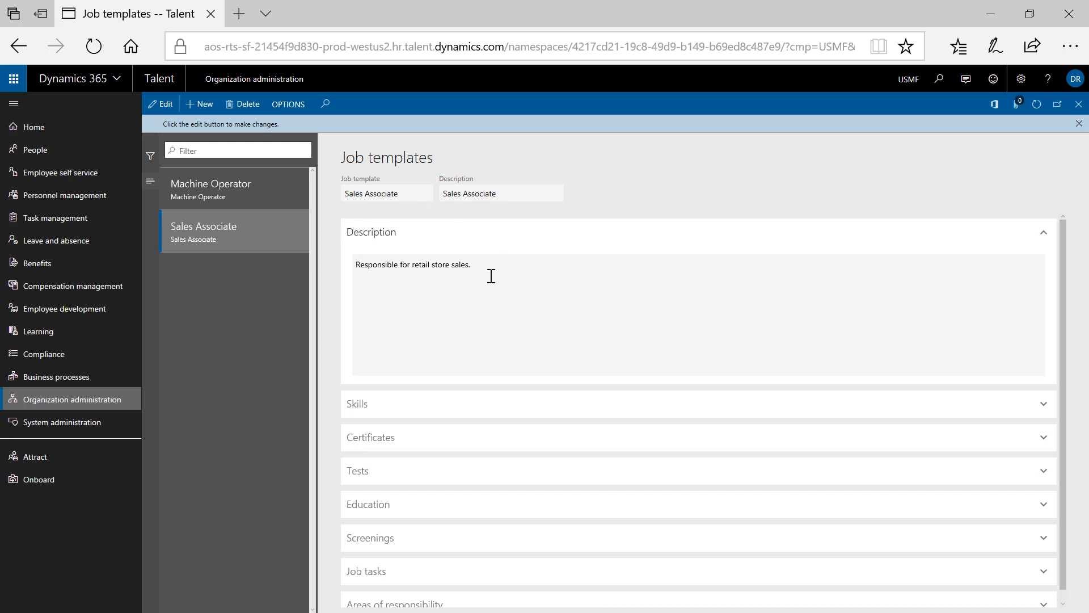
{"action": "left_click_drag", "start_coordinate": [355, 264], "coordinate": [503, 274]}
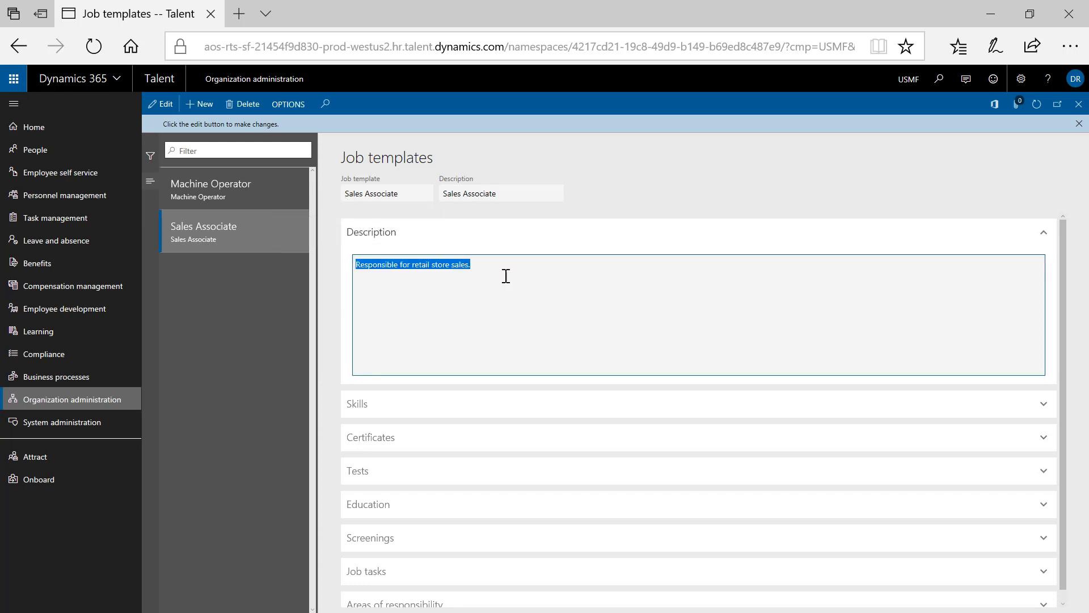
{"action": "left_click", "coordinate": [510, 293]}
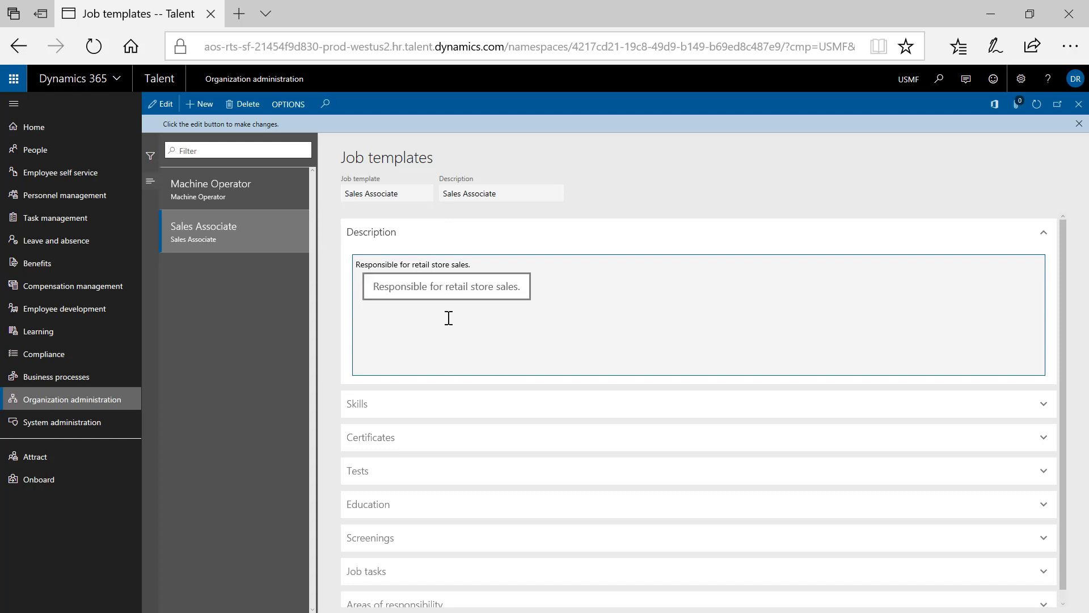
{"action": "left_click", "coordinate": [440, 407]}
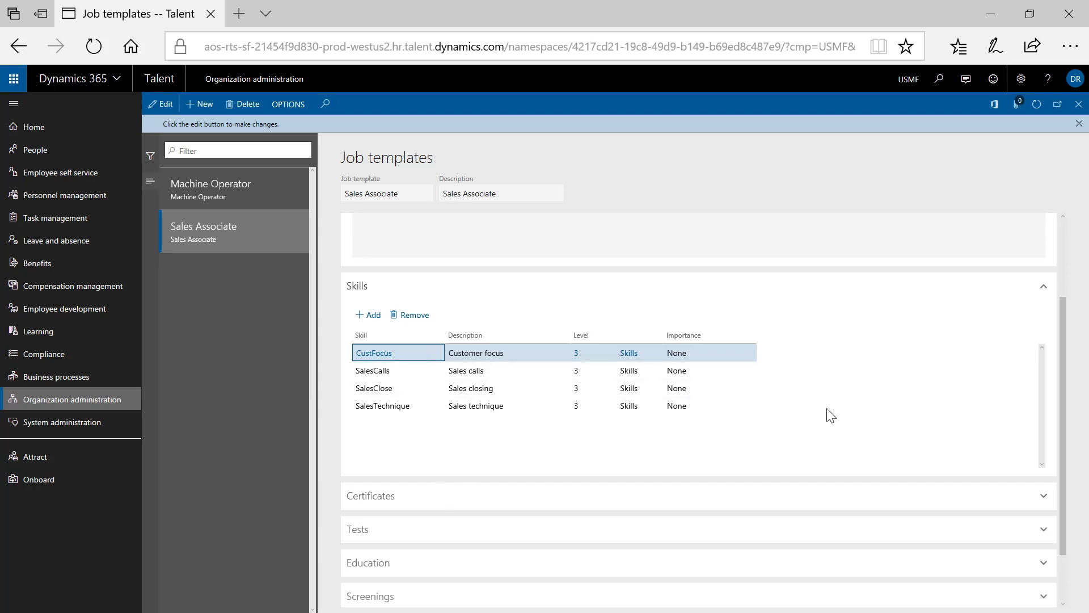
- Expand the Certificates, Tests and Education sections of the Sales Associate template
{"action": "scroll", "coordinate": [817, 420], "scroll_direction": "down", "scroll_amount": 1}
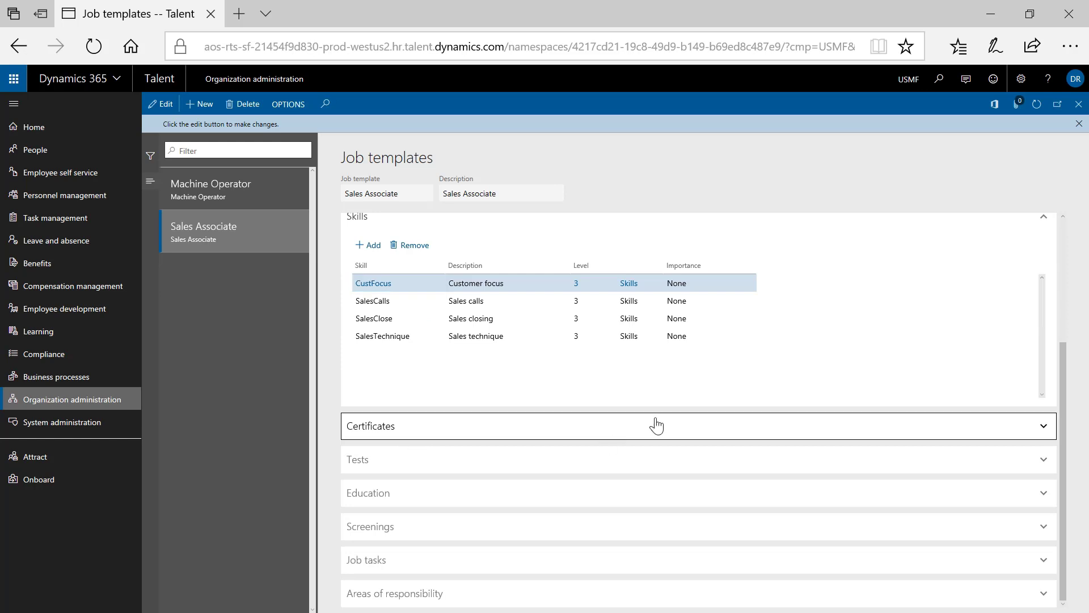
{"action": "left_click", "coordinate": [893, 423]}
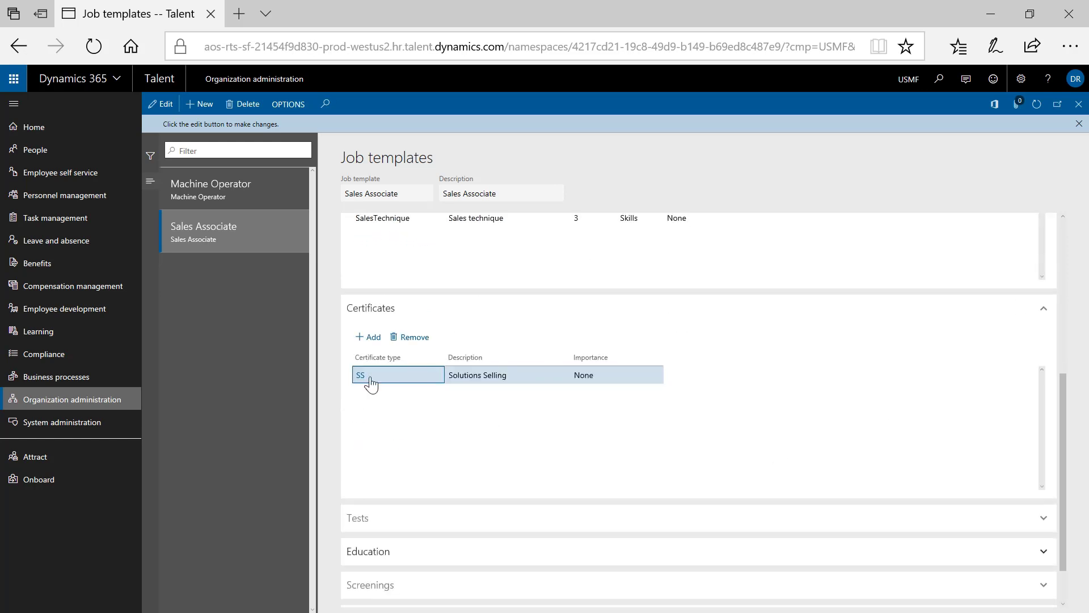
{"action": "left_click", "coordinate": [369, 519]}
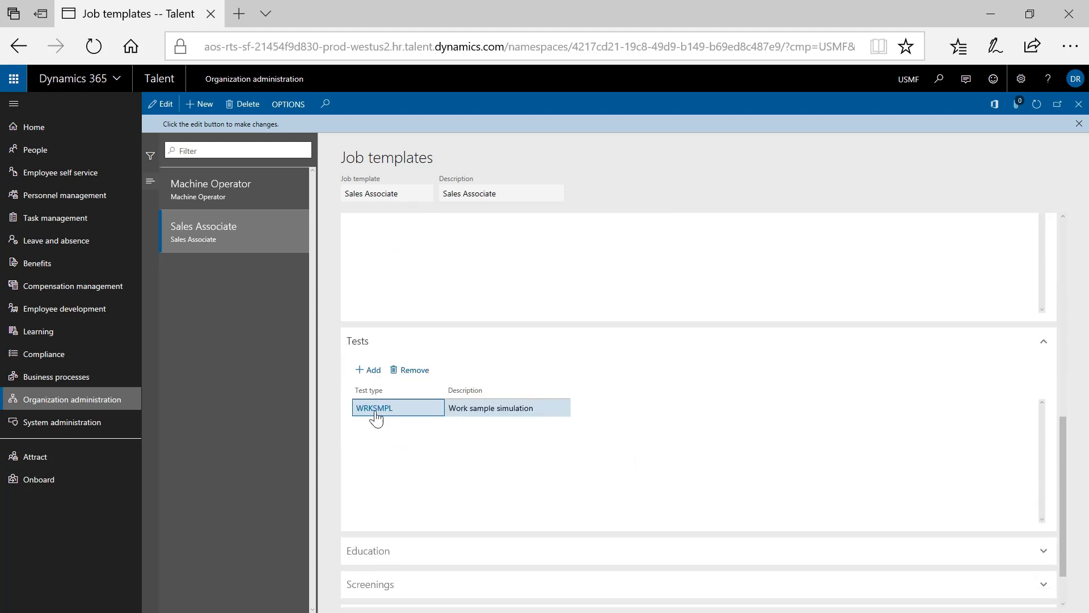
{"action": "scroll", "coordinate": [560, 482], "scroll_direction": "down", "scroll_amount": 1}
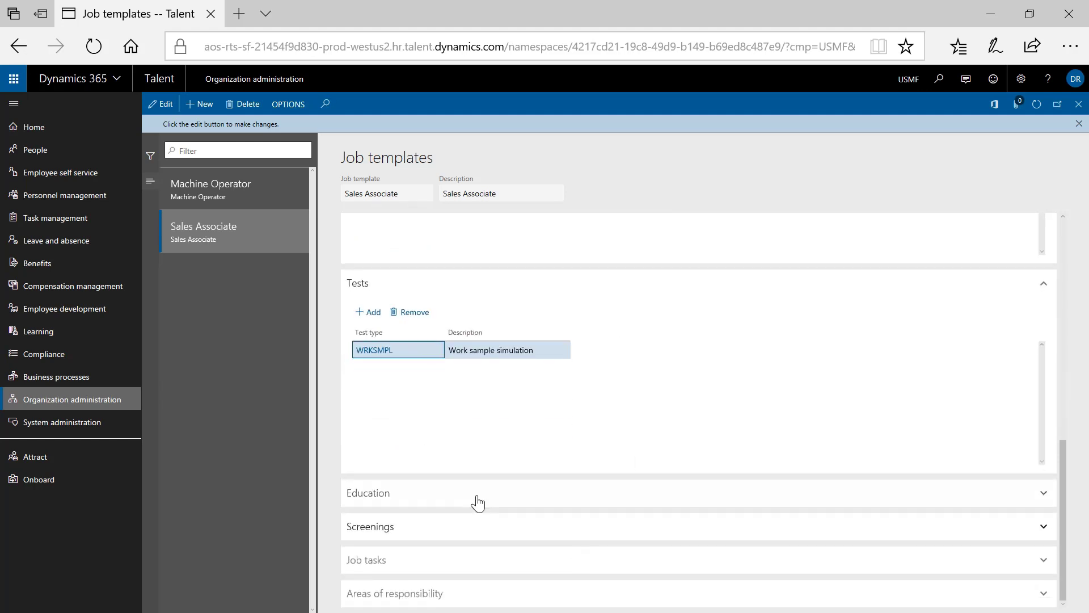
{"action": "left_click", "coordinate": [382, 494]}
{"action": "scroll", "coordinate": [763, 495], "scroll_direction": "down", "scroll_amount": 1}
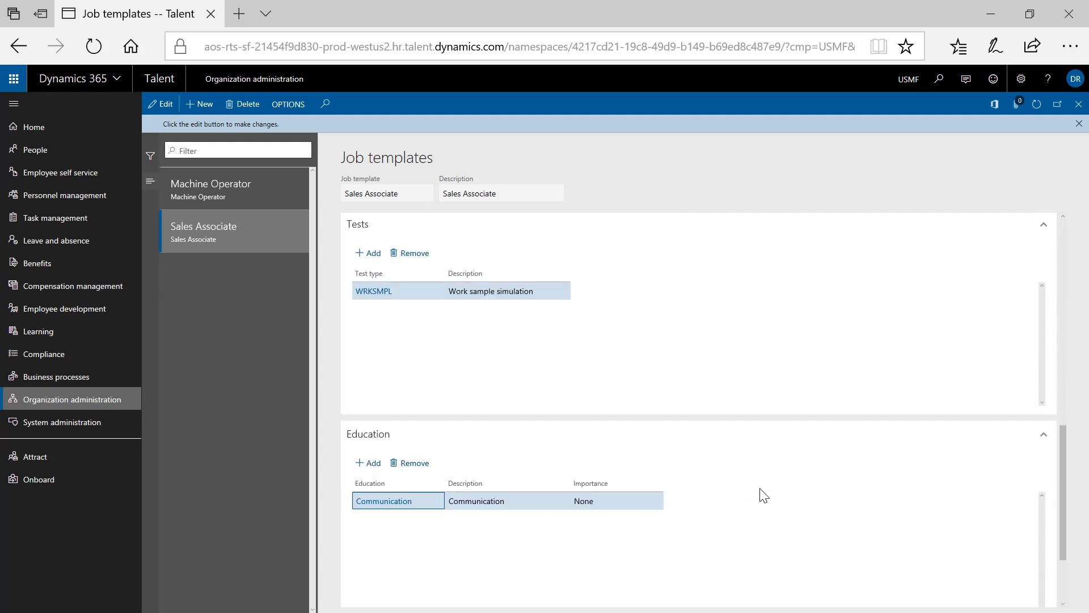
{"action": "scroll", "coordinate": [793, 542], "scroll_direction": "down", "scroll_amount": 2}
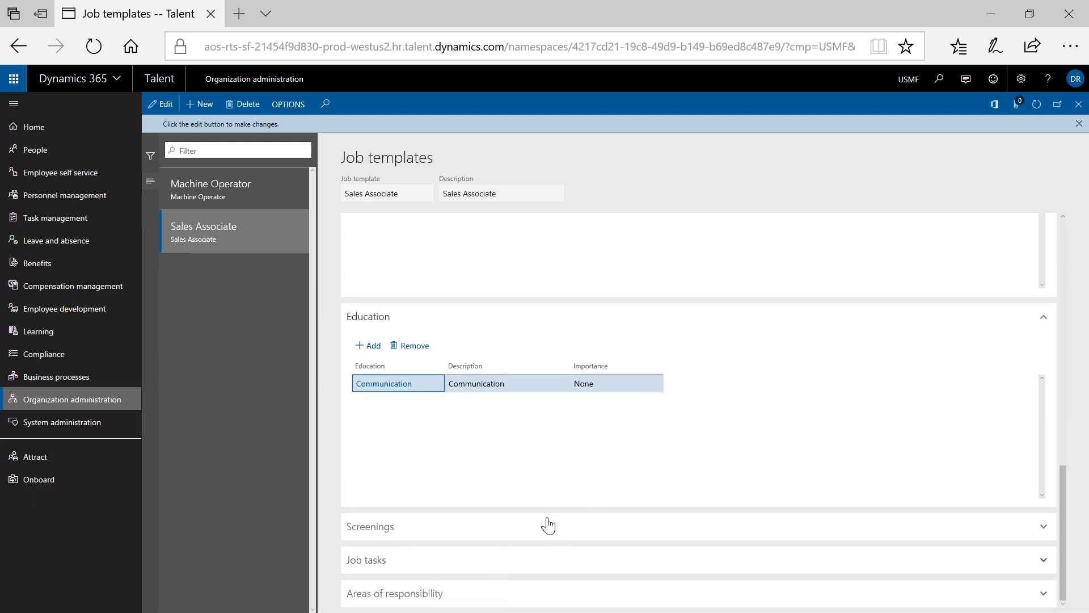
- Add a blank Areas of responsibility line, viewing the areas list without picking one
{"action": "left_click", "coordinate": [627, 596]}
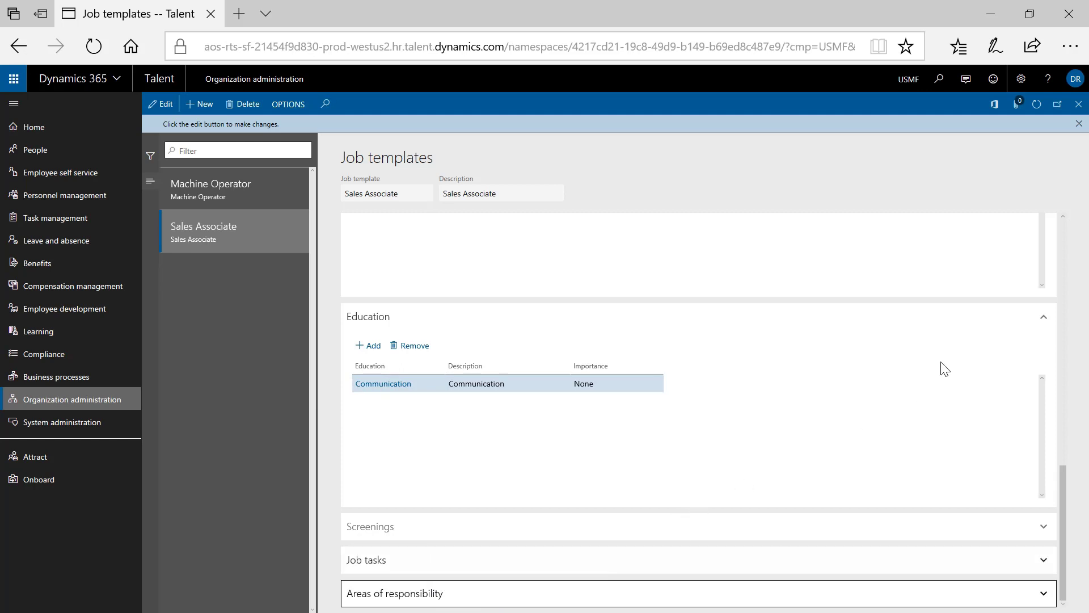
{"action": "scroll", "coordinate": [805, 455], "scroll_direction": "down", "scroll_amount": 2}
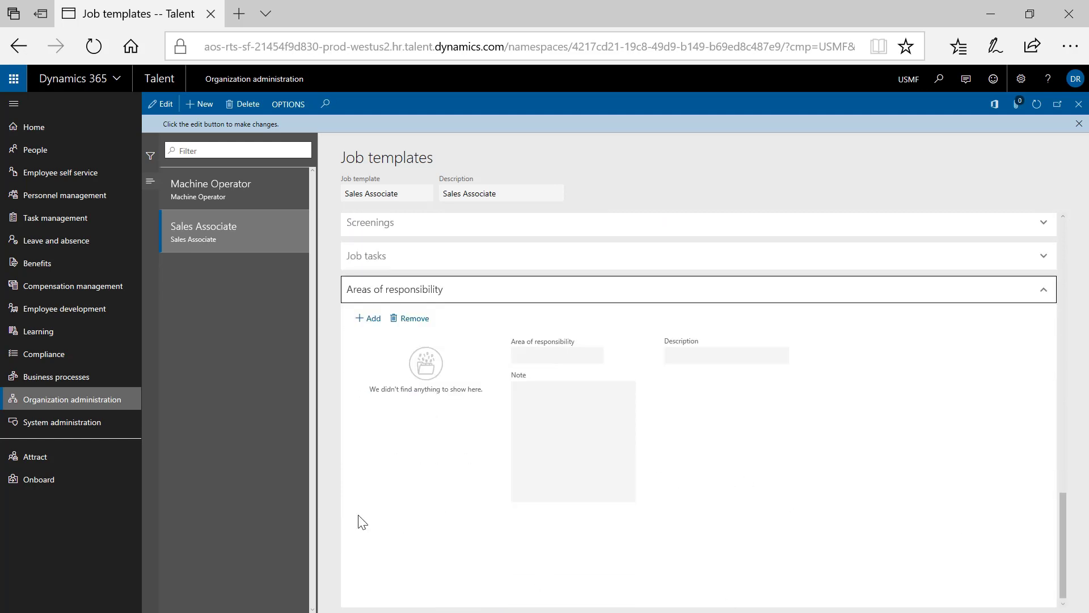
{"action": "left_click", "coordinate": [368, 318]}
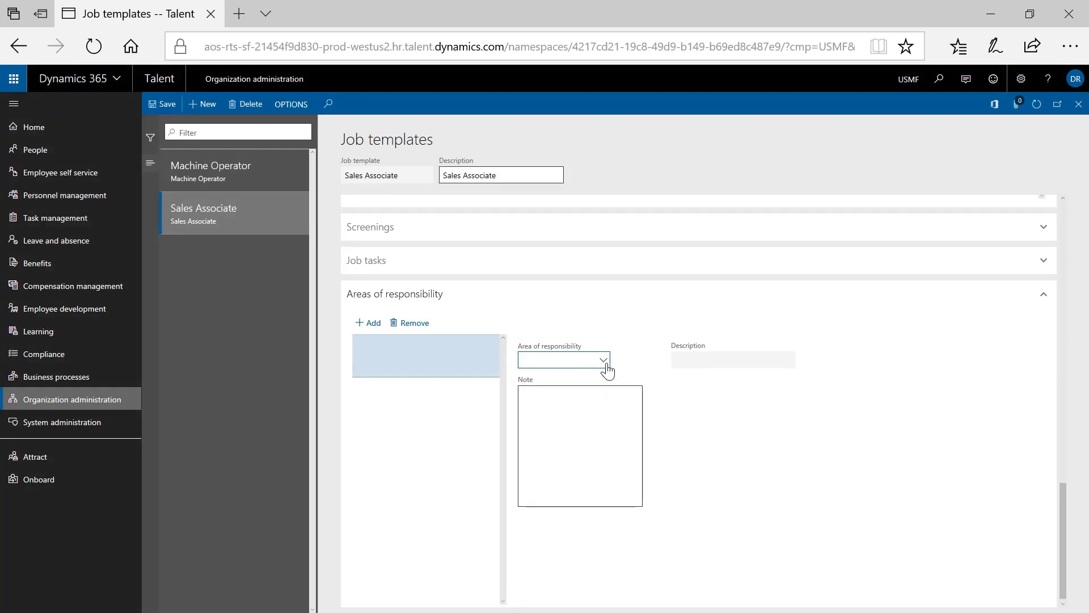
{"action": "left_click", "coordinate": [603, 360]}
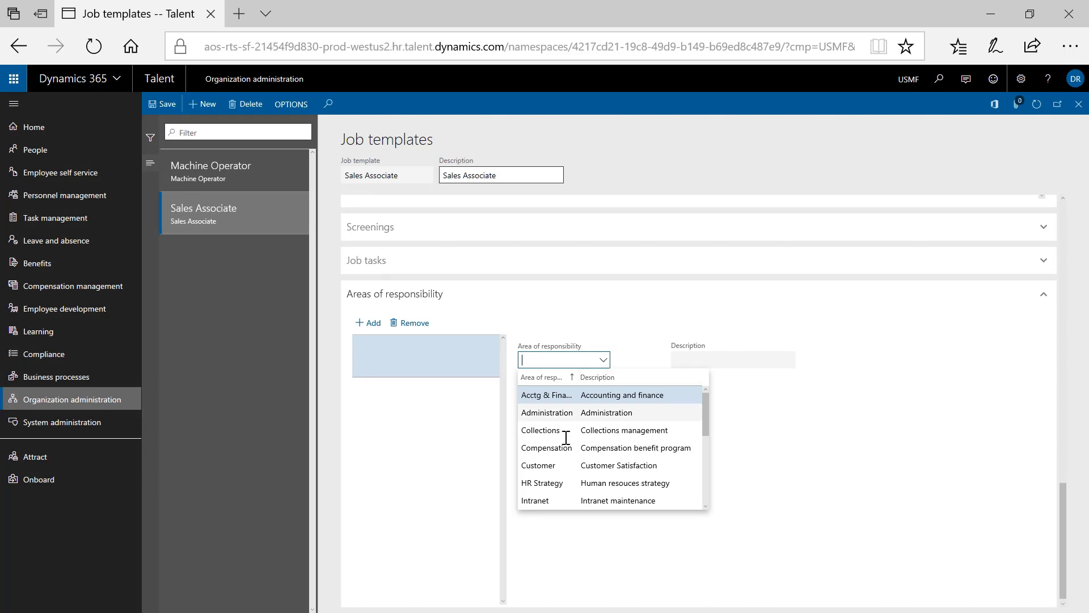
{"action": "scroll", "coordinate": [568, 448], "scroll_direction": "down", "scroll_amount": 5}
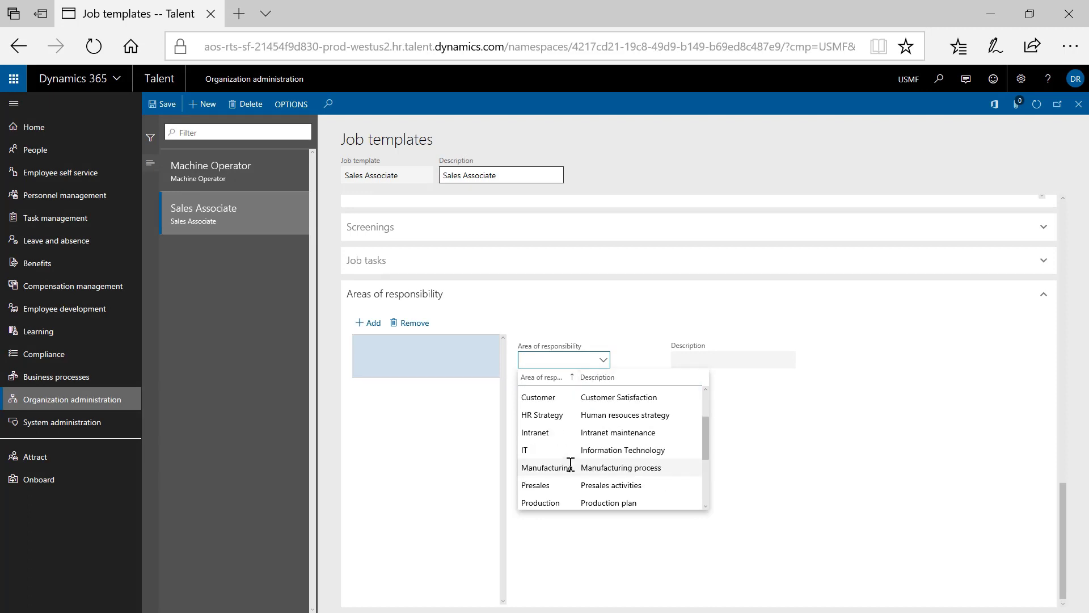
{"action": "left_click", "coordinate": [1056, 158]}
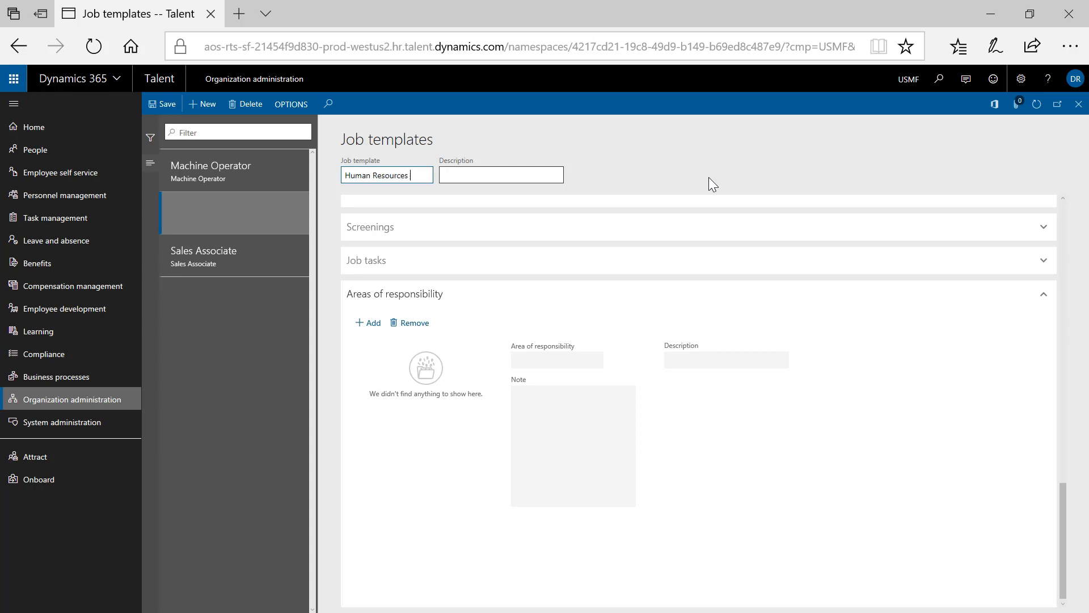
- Name the new job template 'Human Resources Manager' with description 'Human Resources Manager'
{"action": "type", "text": "Manager"}
{"action": "key", "text": "Tab"}
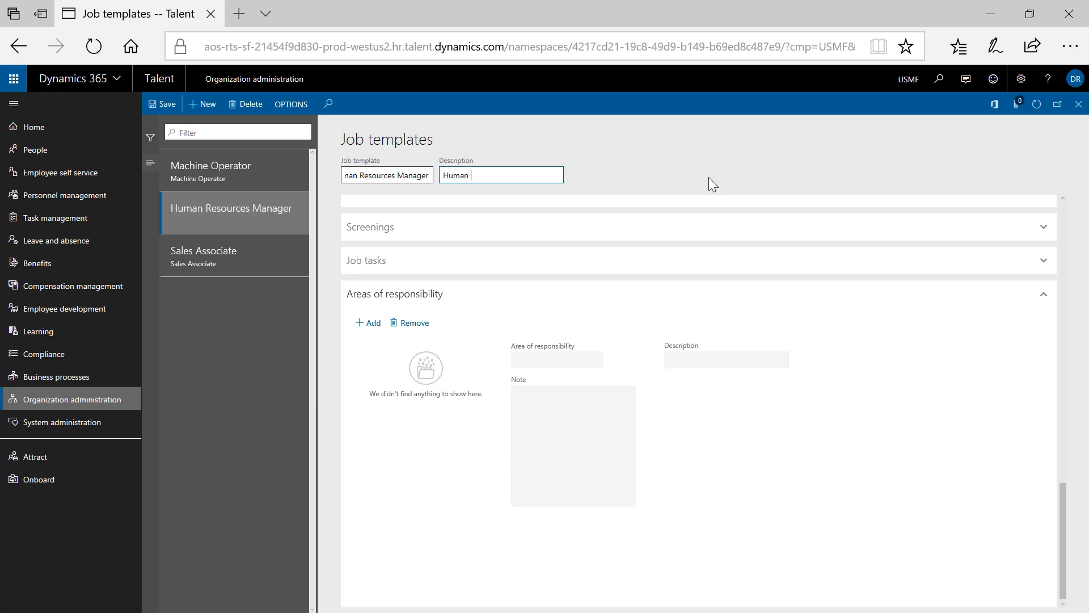
{"action": "type", "text": "Human Resources Manager"}
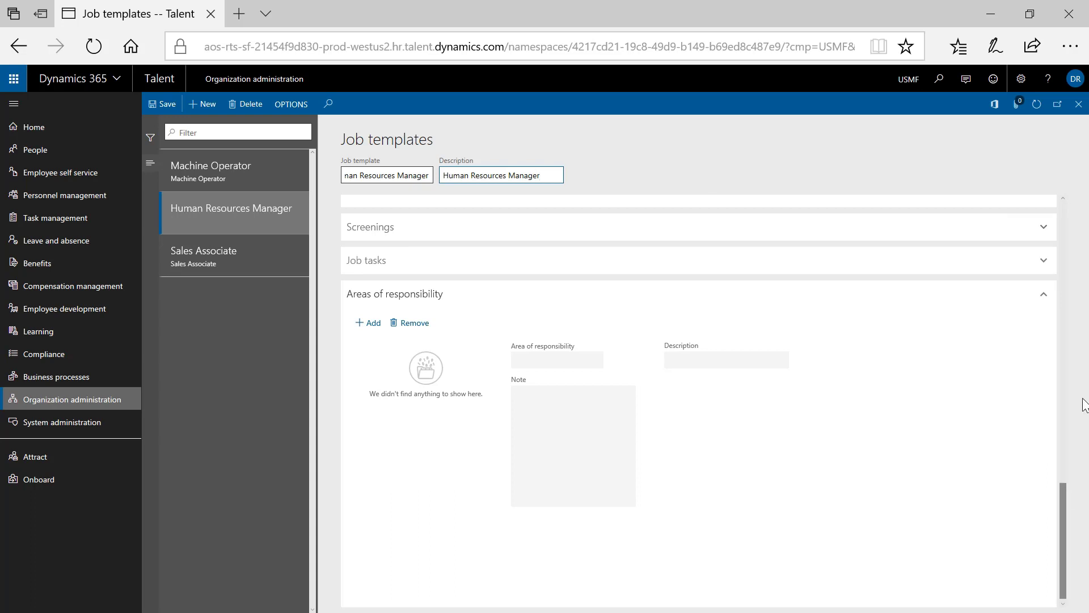
{"action": "left_click_drag", "start_coordinate": [1066, 490], "coordinate": [1065, 210]}
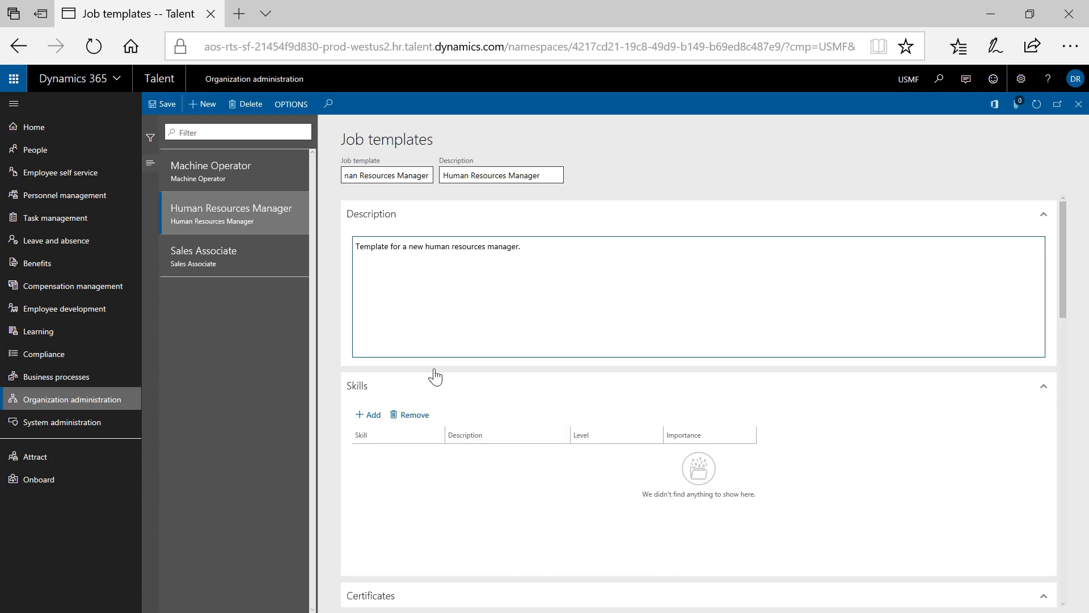
- Open the available skills list and filter its Skill type column by 'human'
{"action": "scroll", "coordinate": [433, 374], "scroll_direction": "down", "scroll_amount": 3}
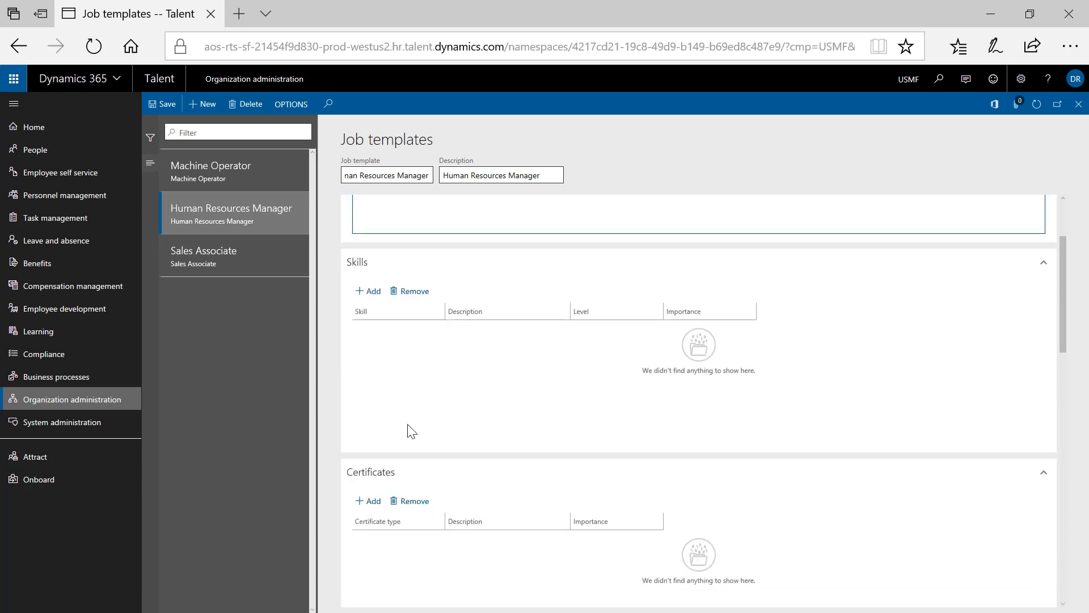
{"action": "scroll", "coordinate": [425, 435], "scroll_direction": "down", "scroll_amount": 1}
{"action": "scroll", "coordinate": [443, 441], "scroll_direction": "up", "scroll_amount": 3}
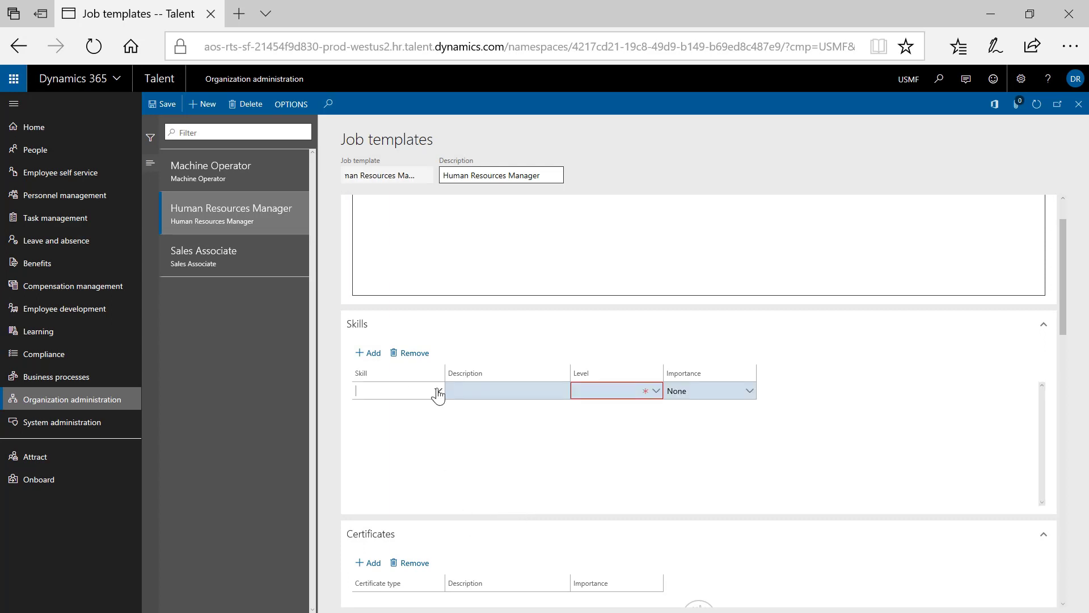
{"action": "left_click", "coordinate": [439, 390]}
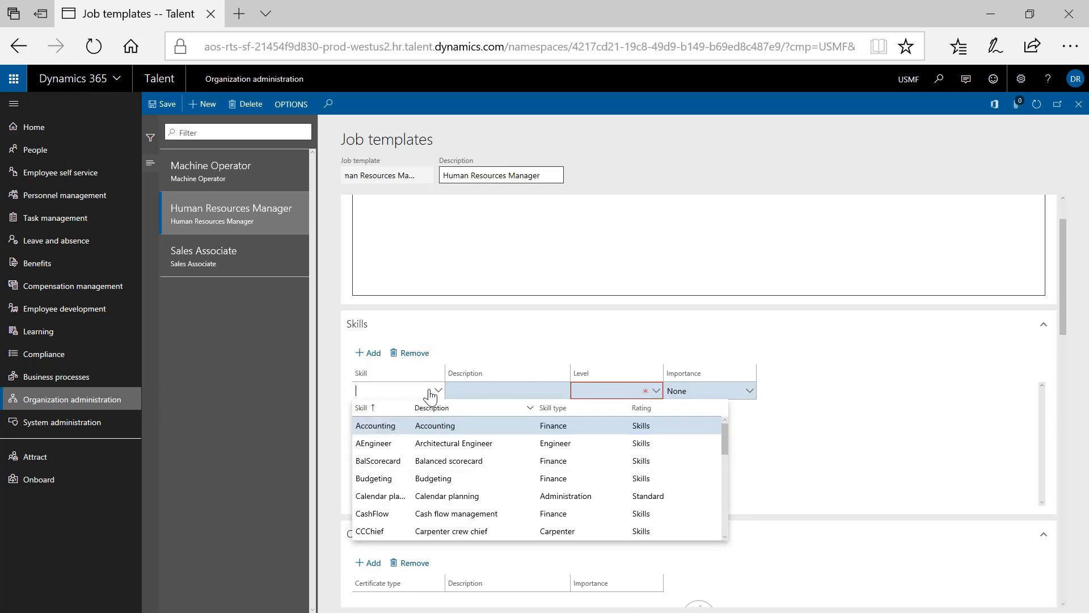
{"action": "scroll", "coordinate": [452, 498], "scroll_direction": "down", "scroll_amount": 2}
{"action": "scroll", "coordinate": [431, 508], "scroll_direction": "down", "scroll_amount": 5}
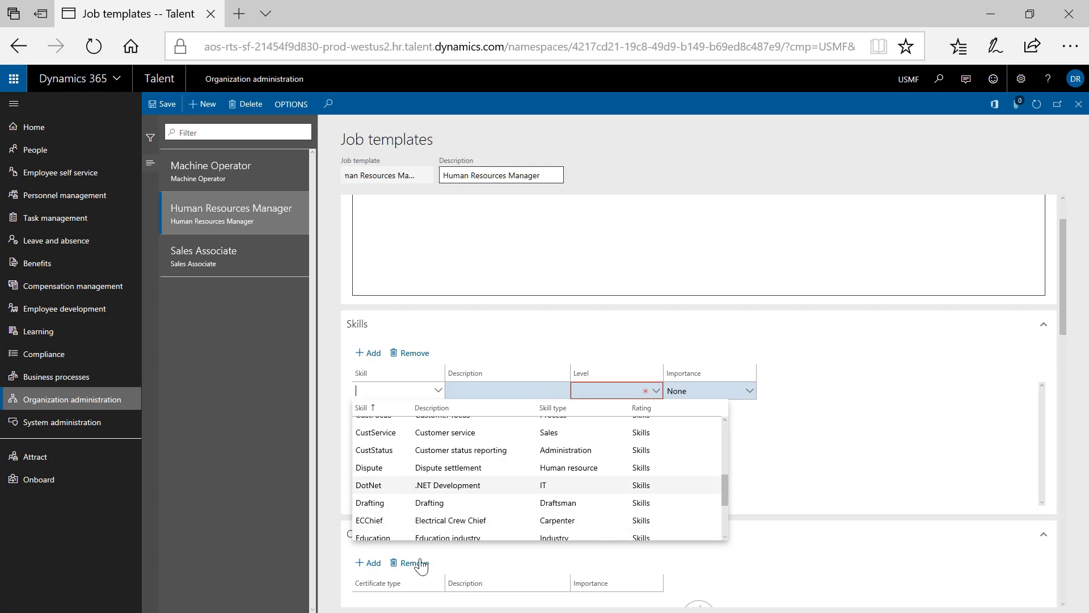
{"action": "scroll", "coordinate": [418, 486], "scroll_direction": "down", "scroll_amount": 3}
{"action": "scroll", "coordinate": [611, 405], "scroll_direction": "up", "scroll_amount": 4}
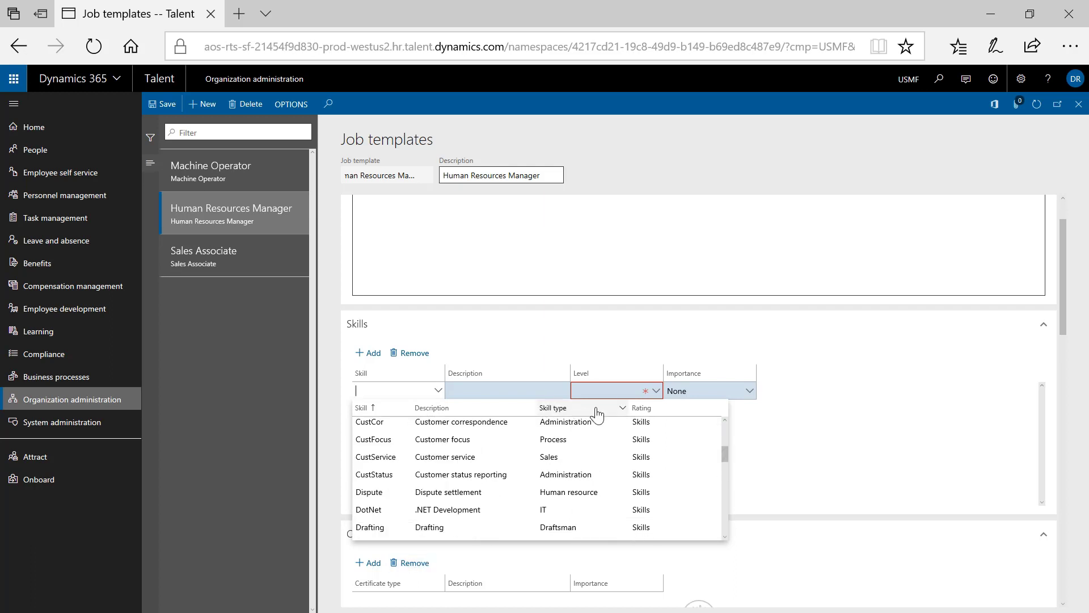
{"action": "left_click", "coordinate": [624, 413]}
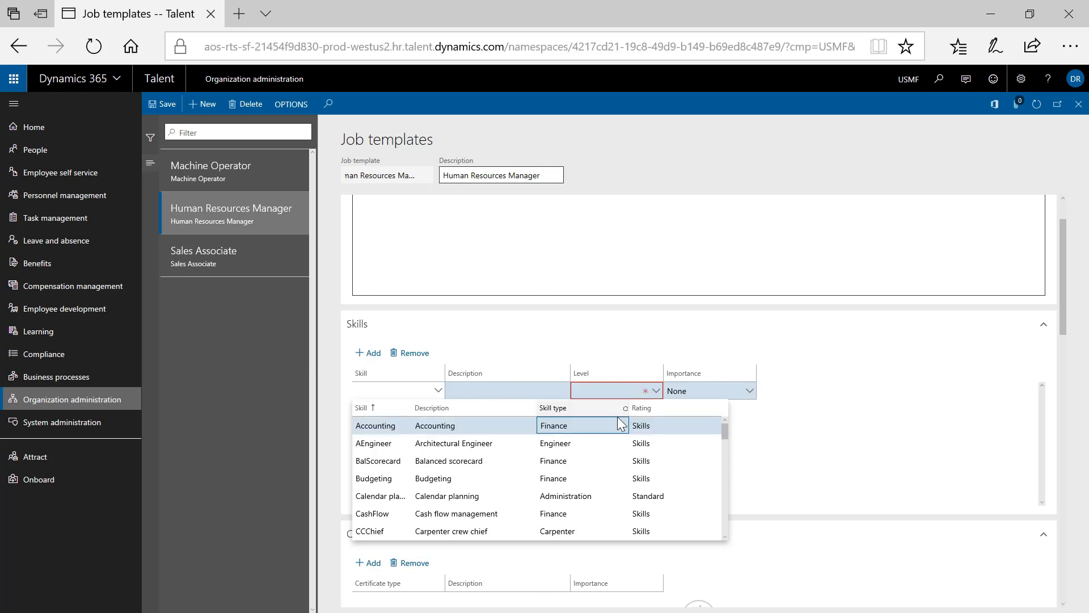
{"action": "left_click", "coordinate": [624, 408]}
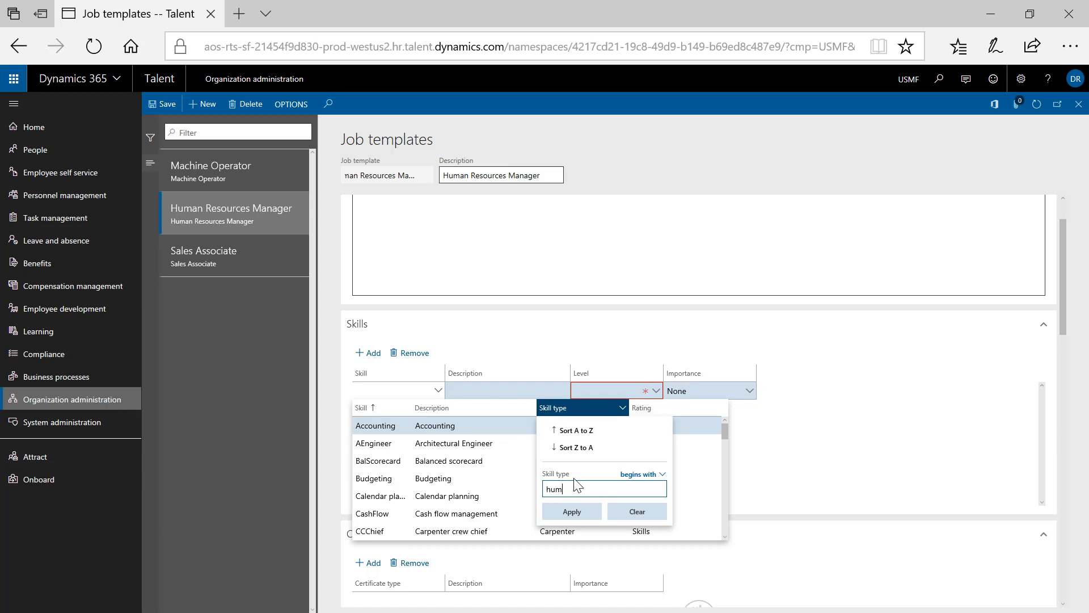
{"action": "type", "text": "human"}
{"action": "left_click", "coordinate": [573, 512]}
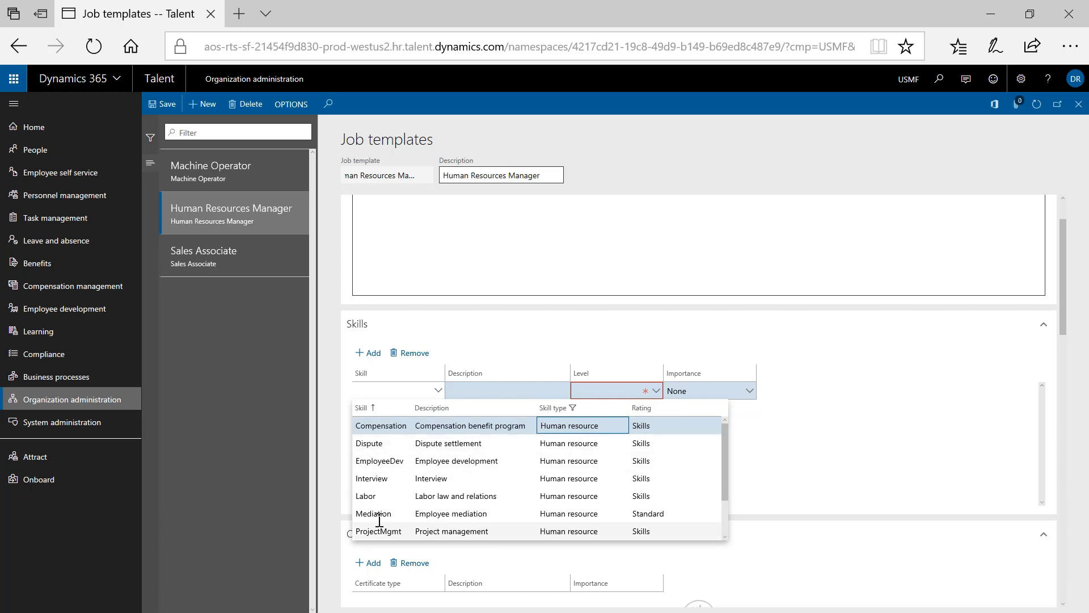
- Choose Interview as the skill with level 4 (Advanced) and importance 4
{"action": "left_click", "coordinate": [381, 478]}
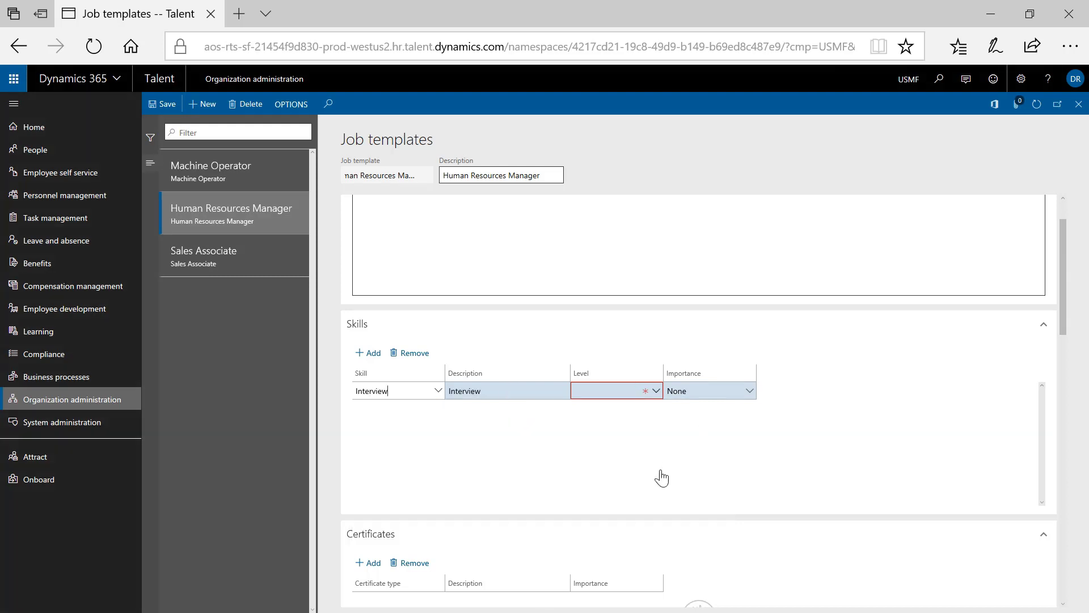
{"action": "key", "text": "Tab"}
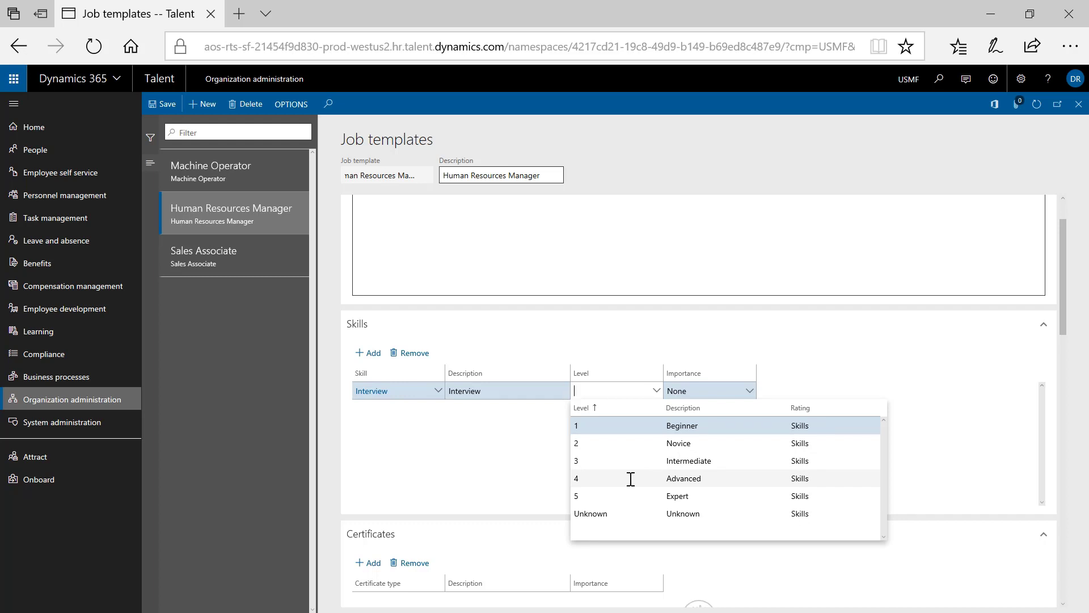
{"action": "left_click", "coordinate": [631, 479]}
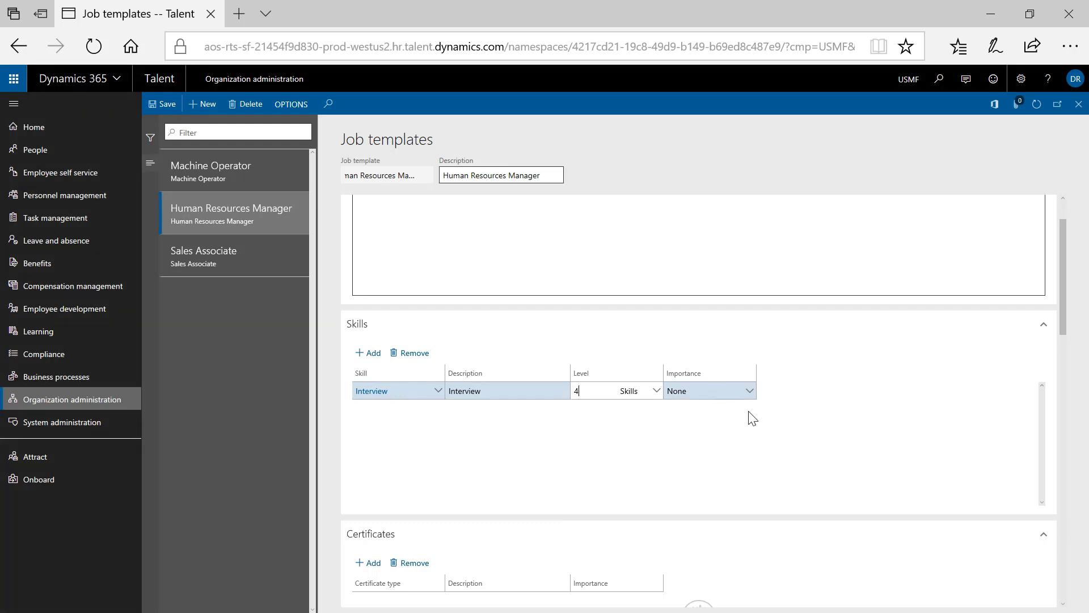
{"action": "left_click", "coordinate": [748, 390]}
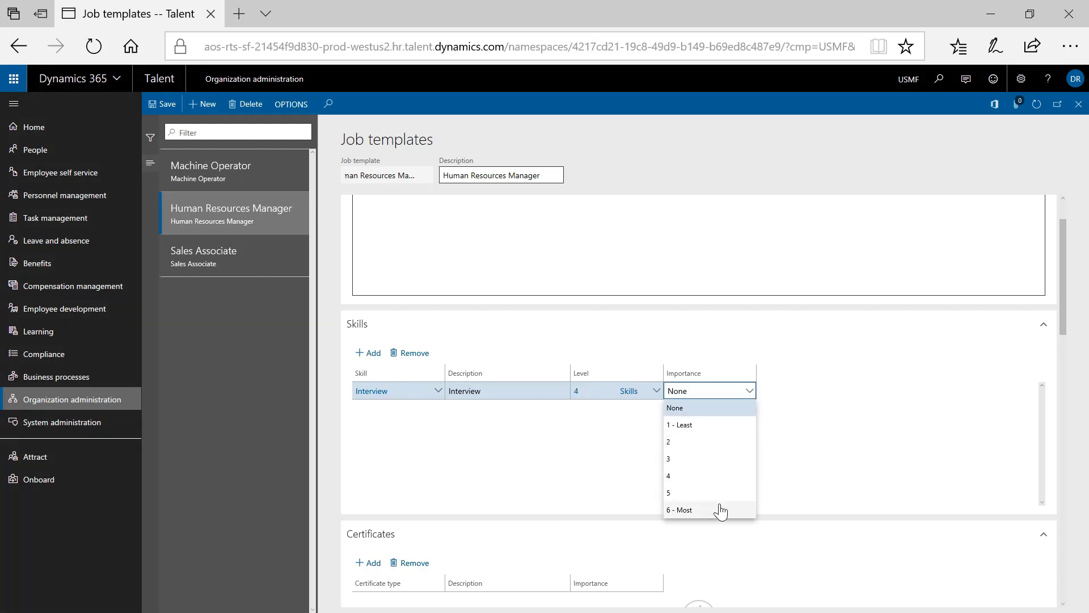
{"action": "left_click", "coordinate": [723, 478]}
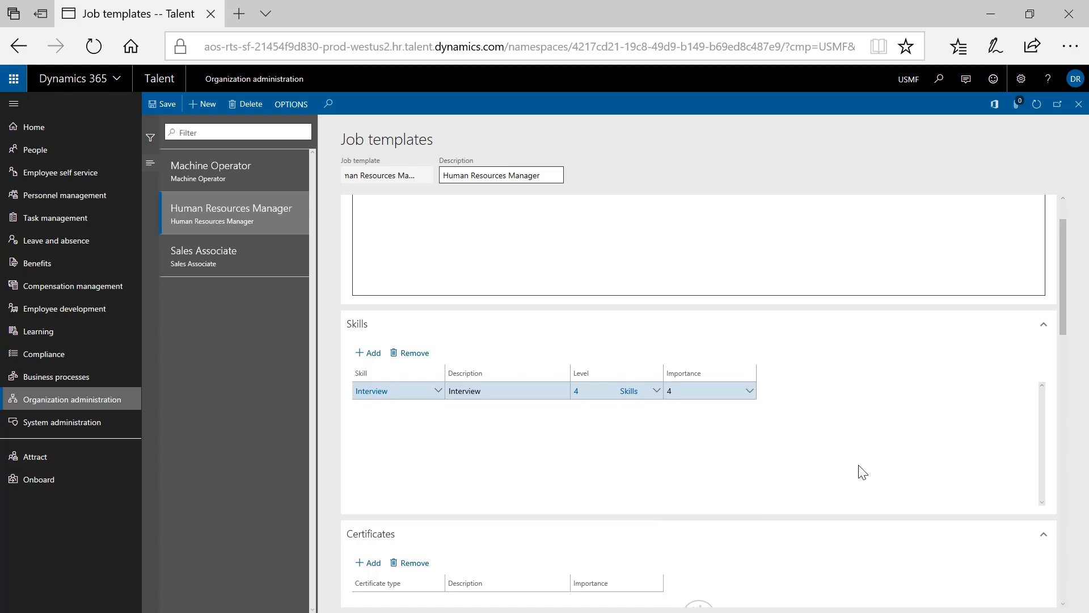
- Scroll down the Human Resources Manager template and expand its Screenings section
{"action": "scroll", "coordinate": [556, 474], "scroll_direction": "down", "scroll_amount": 3}
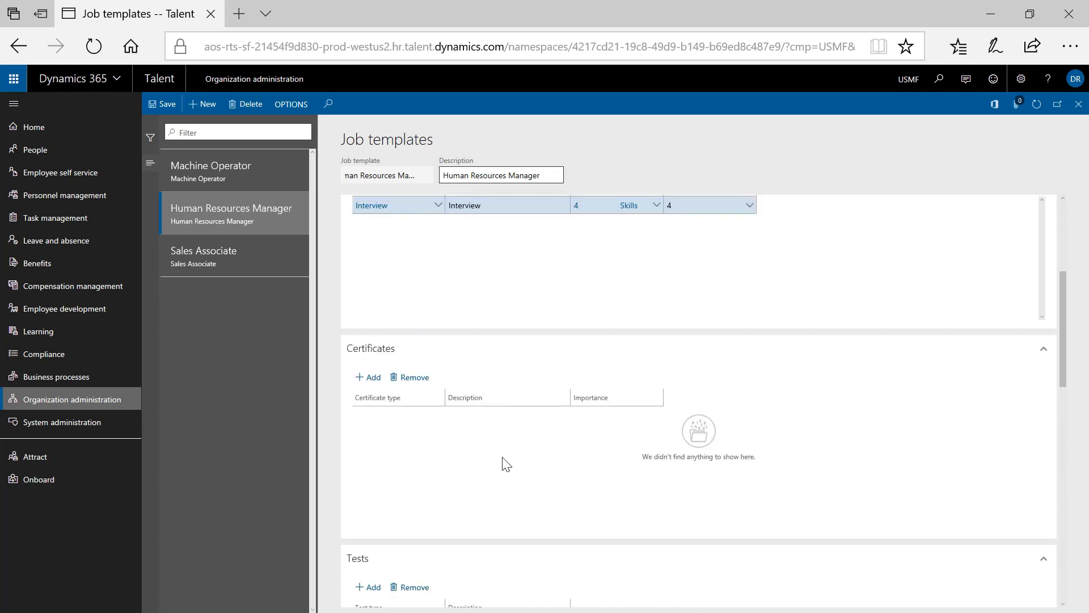
{"action": "scroll", "coordinate": [622, 504], "scroll_direction": "down", "scroll_amount": 2}
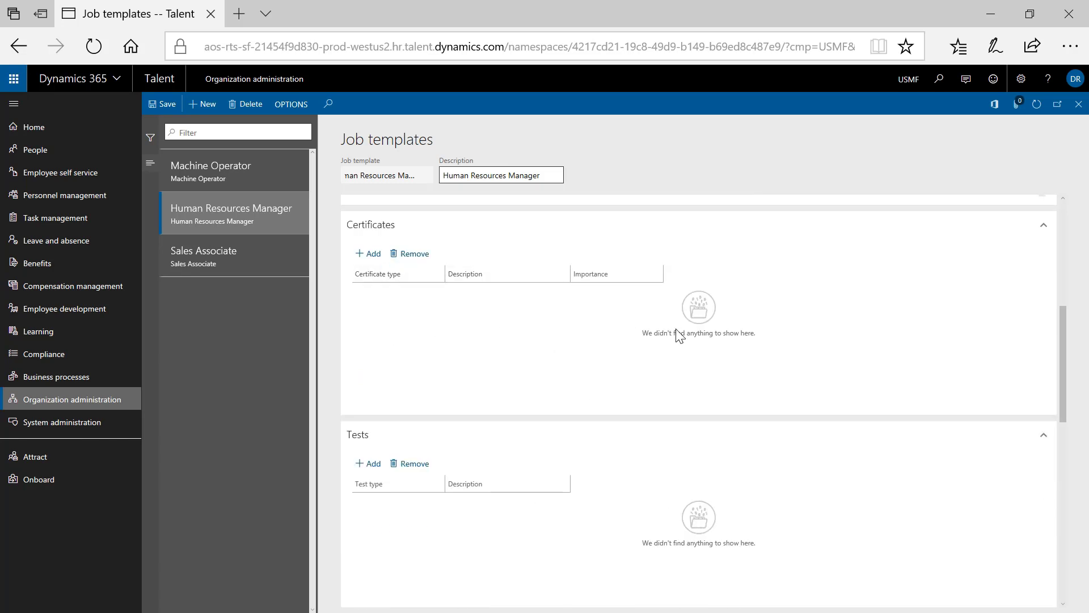
{"action": "scroll", "coordinate": [654, 452], "scroll_direction": "down", "scroll_amount": 6}
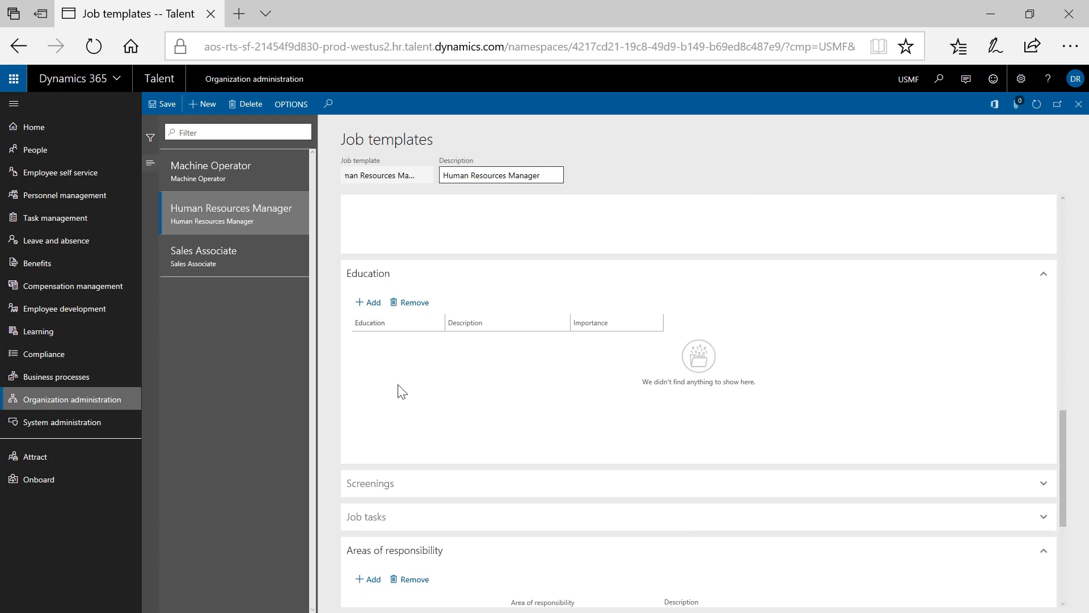
{"action": "scroll", "coordinate": [402, 391], "scroll_direction": "down", "scroll_amount": 1}
{"action": "scroll", "coordinate": [588, 418], "scroll_direction": "down", "scroll_amount": 2}
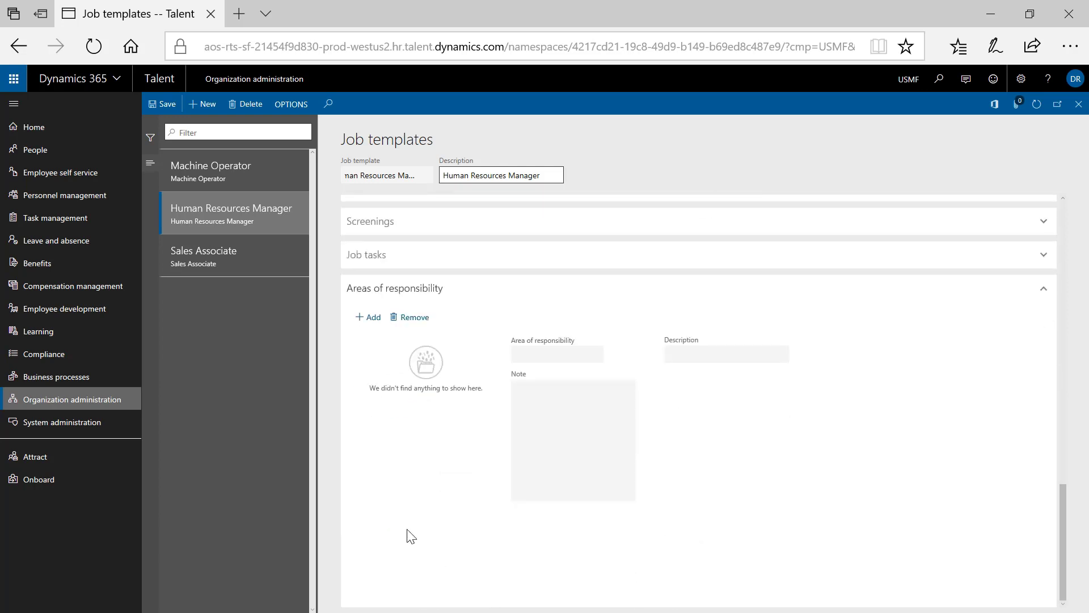
{"action": "scroll", "coordinate": [412, 521], "scroll_direction": "up", "scroll_amount": 1}
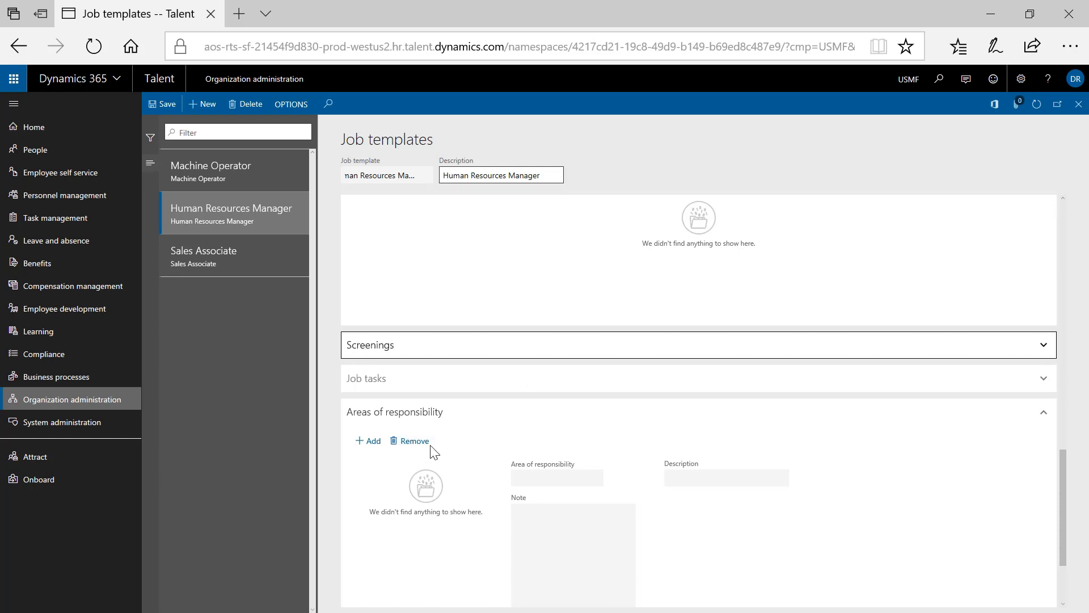
{"action": "left_click", "coordinate": [743, 348]}
- Set the screening line's Screening type to MEDICAL
{"action": "scroll", "coordinate": [590, 500], "scroll_direction": "down", "scroll_amount": 1}
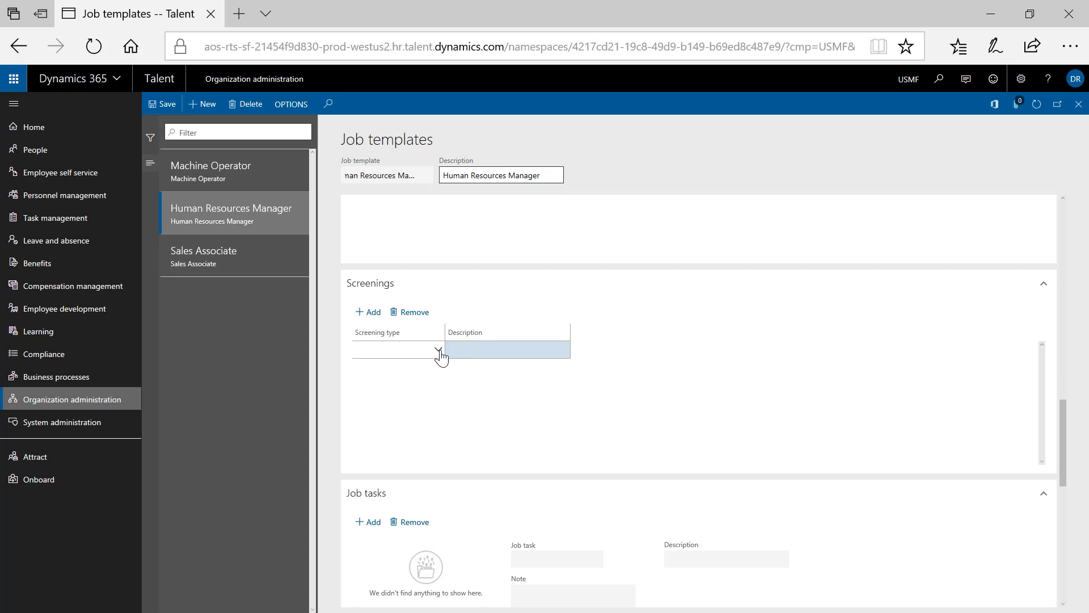
{"action": "left_click", "coordinate": [439, 350]}
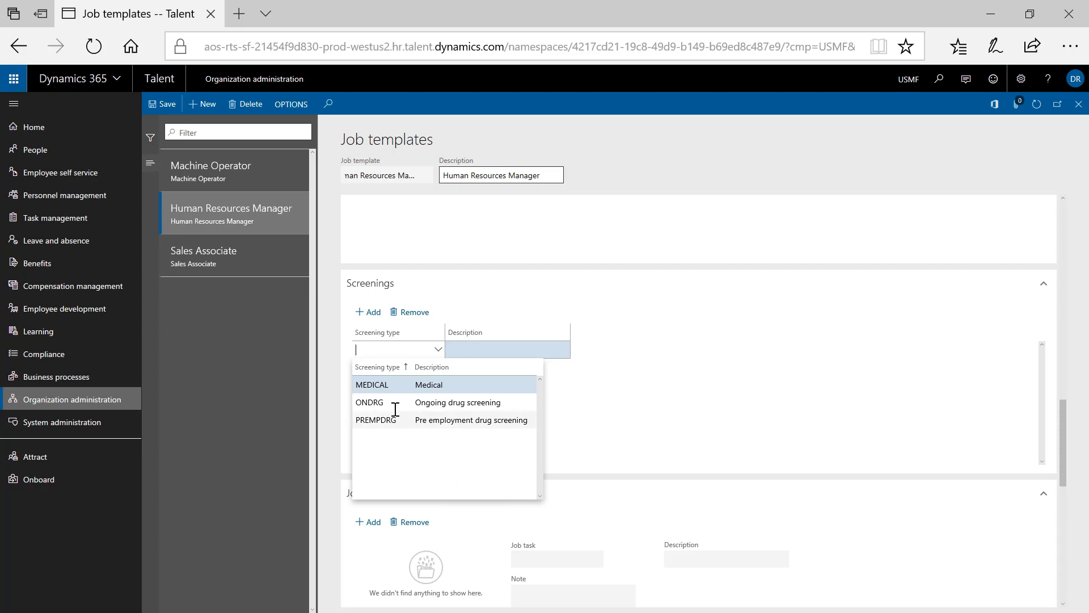
{"action": "left_click", "coordinate": [522, 384]}
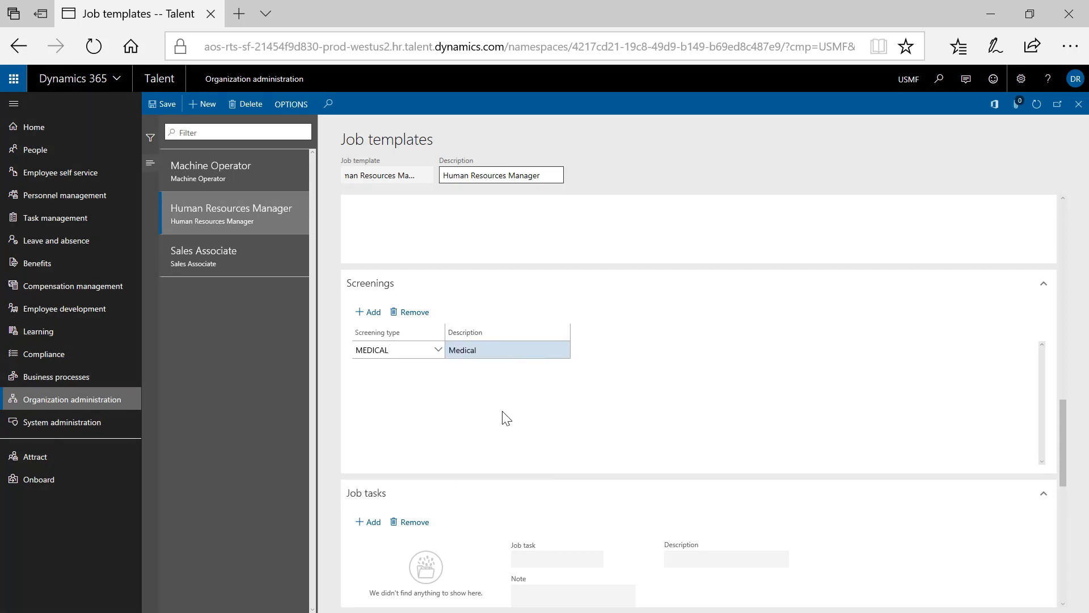
{"action": "scroll", "coordinate": [522, 448], "scroll_direction": "down", "scroll_amount": 3}
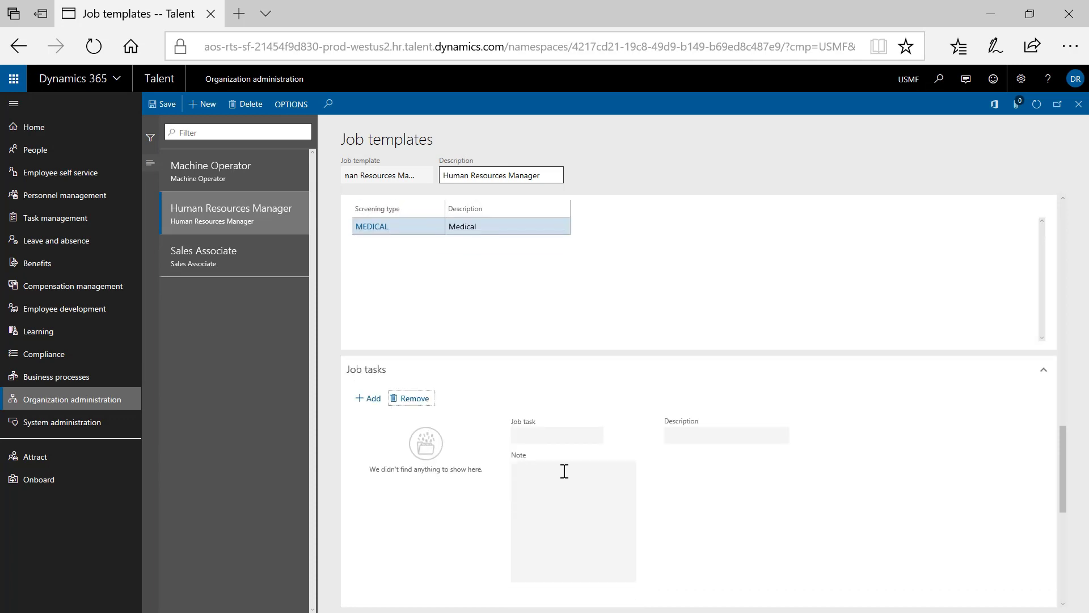
- Add a job task line set to Strategy, leaving its note empty
{"action": "left_click", "coordinate": [369, 398]}
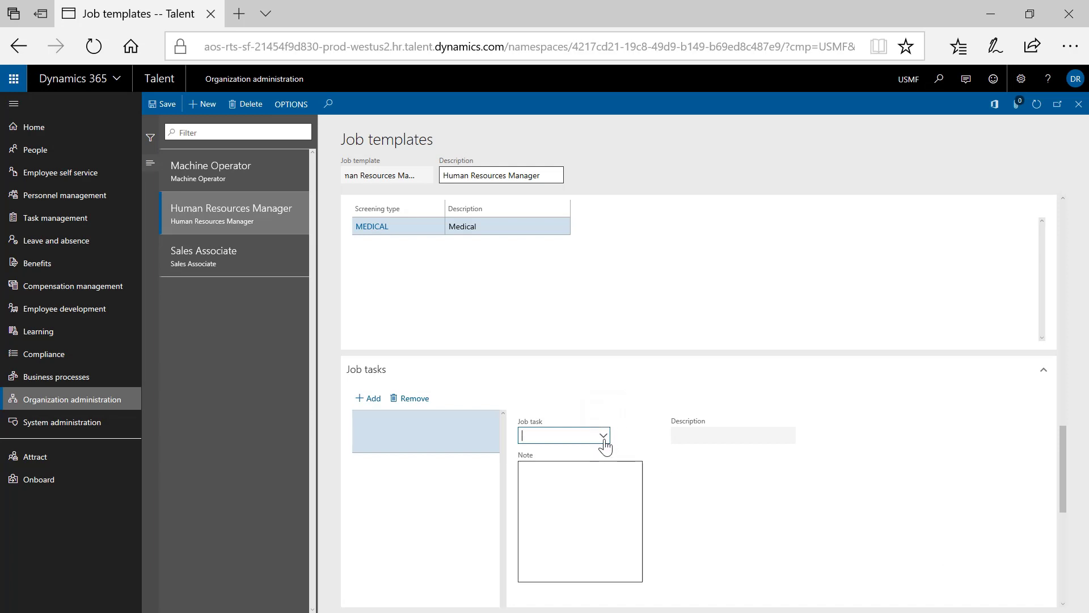
{"action": "left_click", "coordinate": [603, 435]}
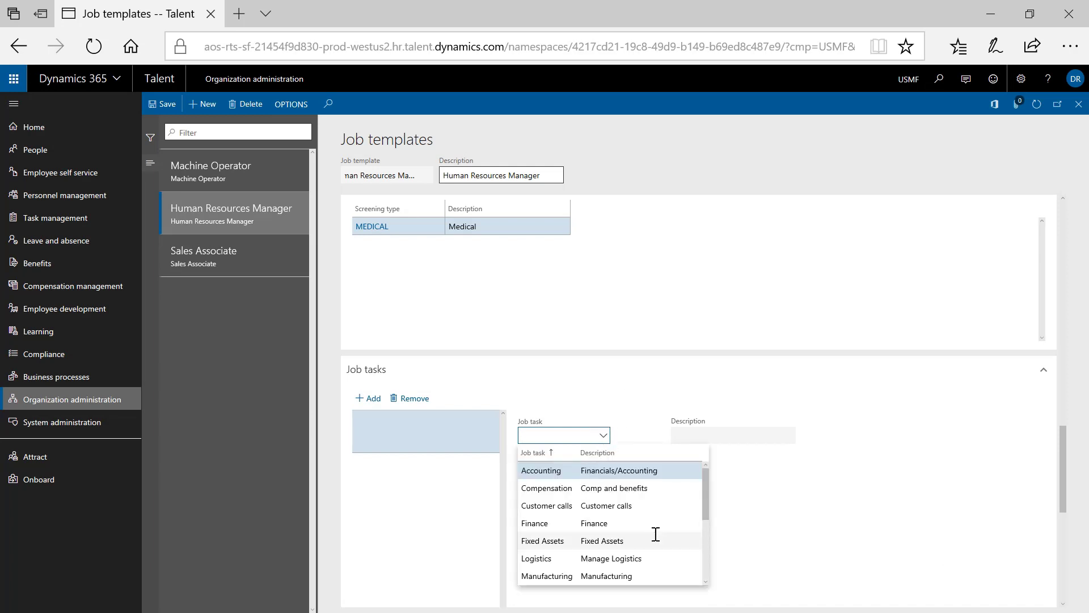
{"action": "scroll", "coordinate": [667, 538], "scroll_direction": "down", "scroll_amount": 1}
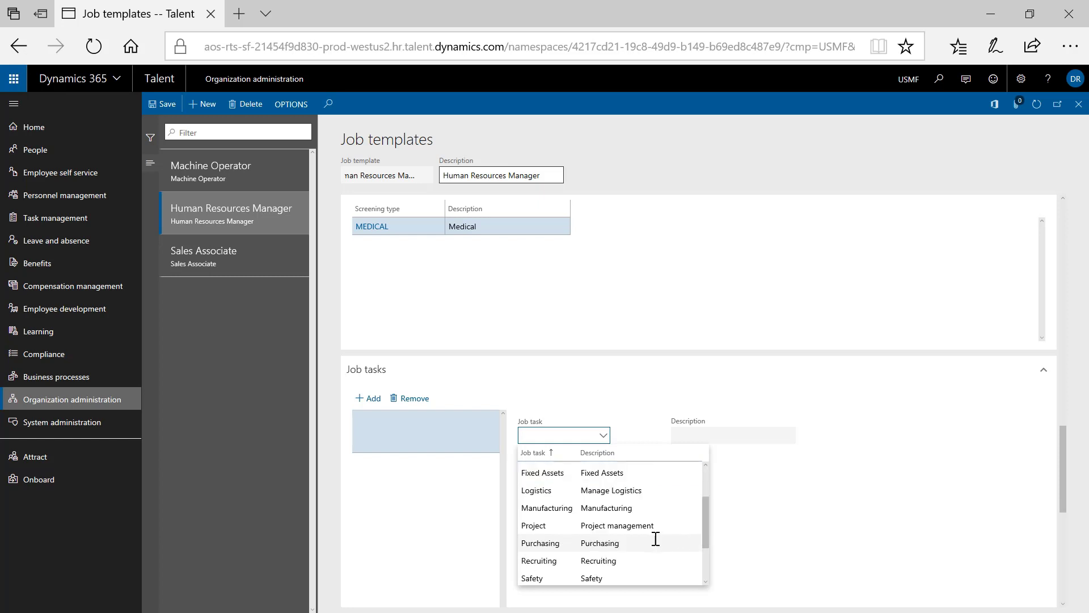
{"action": "scroll", "coordinate": [658, 562], "scroll_direction": "down", "scroll_amount": 1}
{"action": "left_click", "coordinate": [566, 548]}
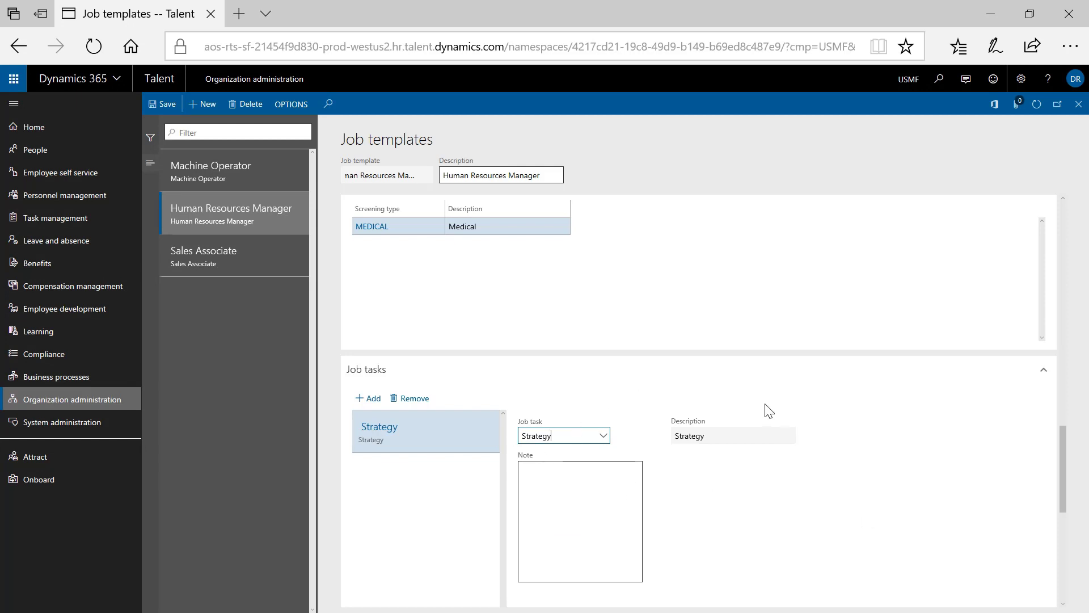
{"action": "left_click", "coordinate": [615, 506]}
{"action": "scroll", "coordinate": [811, 550], "scroll_direction": "down", "scroll_amount": 5}
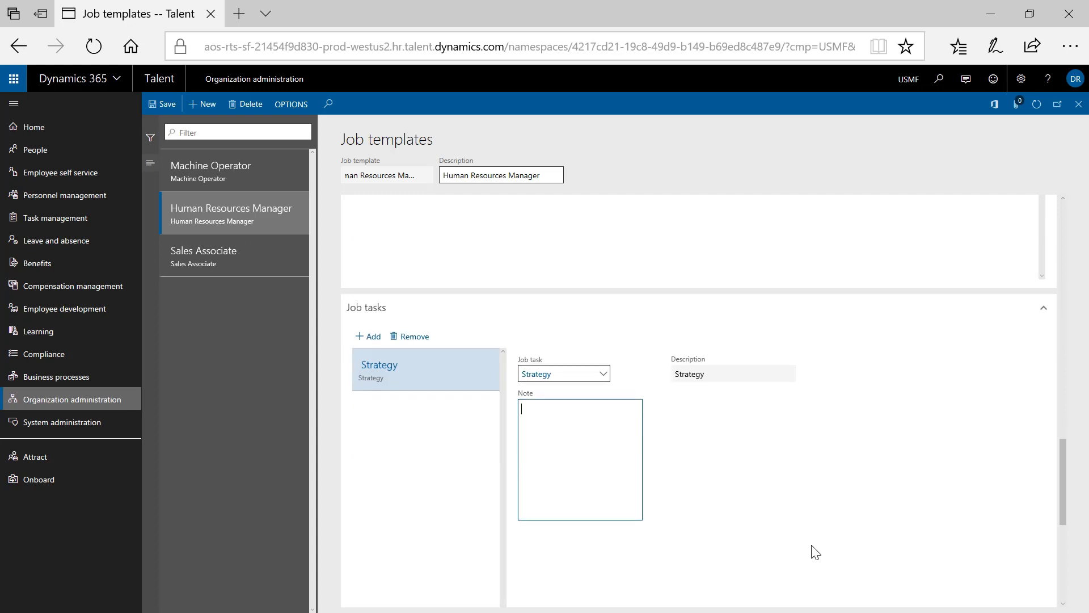
- Save the Human Resources Manager template and close the job templates page
{"action": "scroll", "coordinate": [812, 544], "scroll_direction": "up", "scroll_amount": 3}
{"action": "scroll", "coordinate": [964, 532], "scroll_direction": "up", "scroll_amount": 3}
{"action": "scroll", "coordinate": [965, 531], "scroll_direction": "up", "scroll_amount": 3}
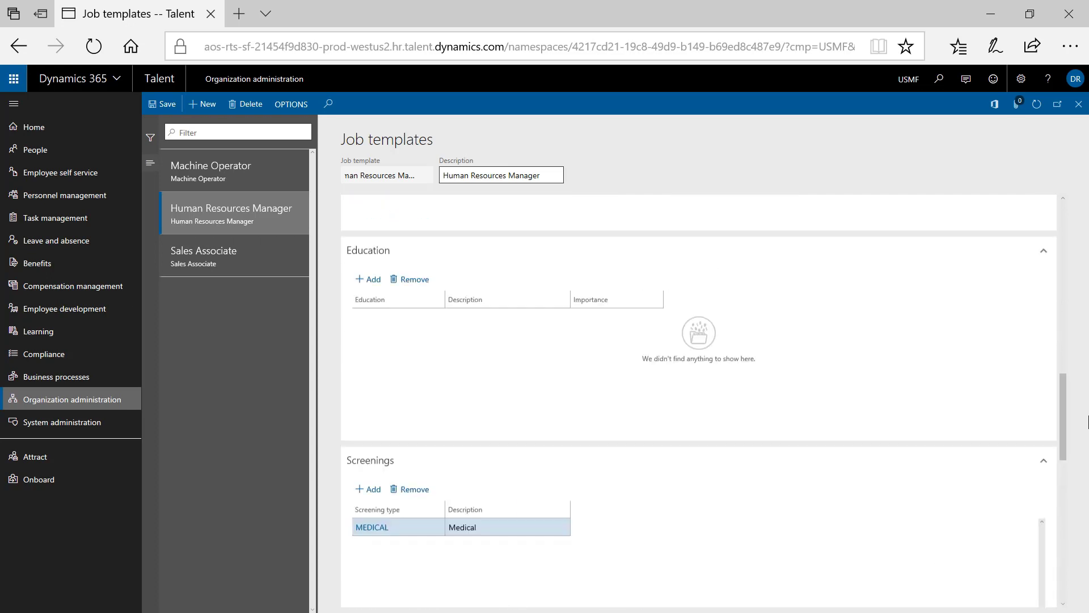
{"action": "left_click", "coordinate": [165, 107]}
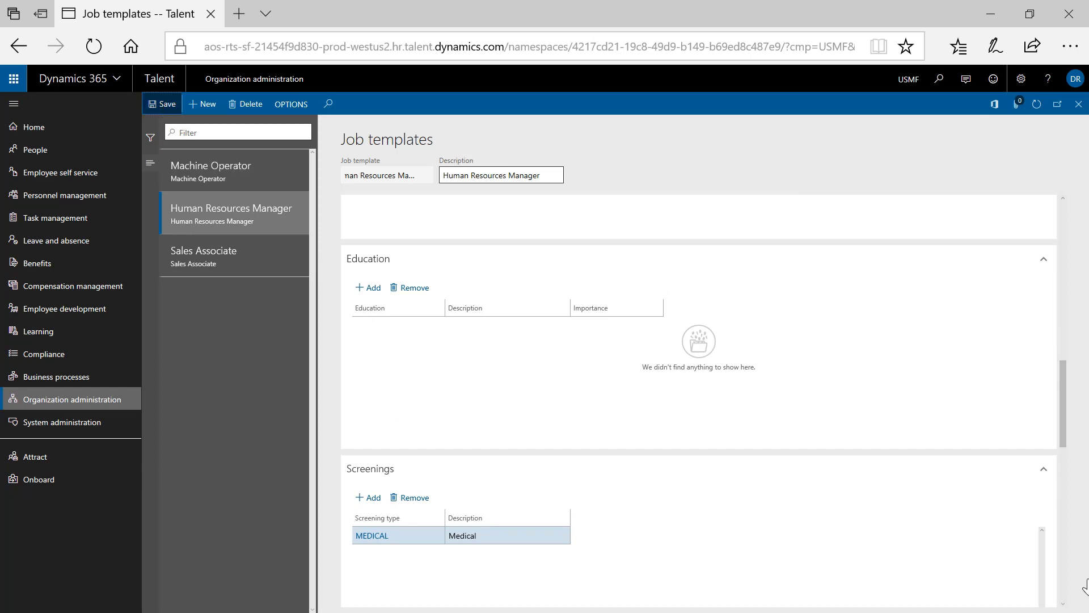
{"action": "scroll", "coordinate": [1061, 482], "scroll_direction": "down", "scroll_amount": 5}
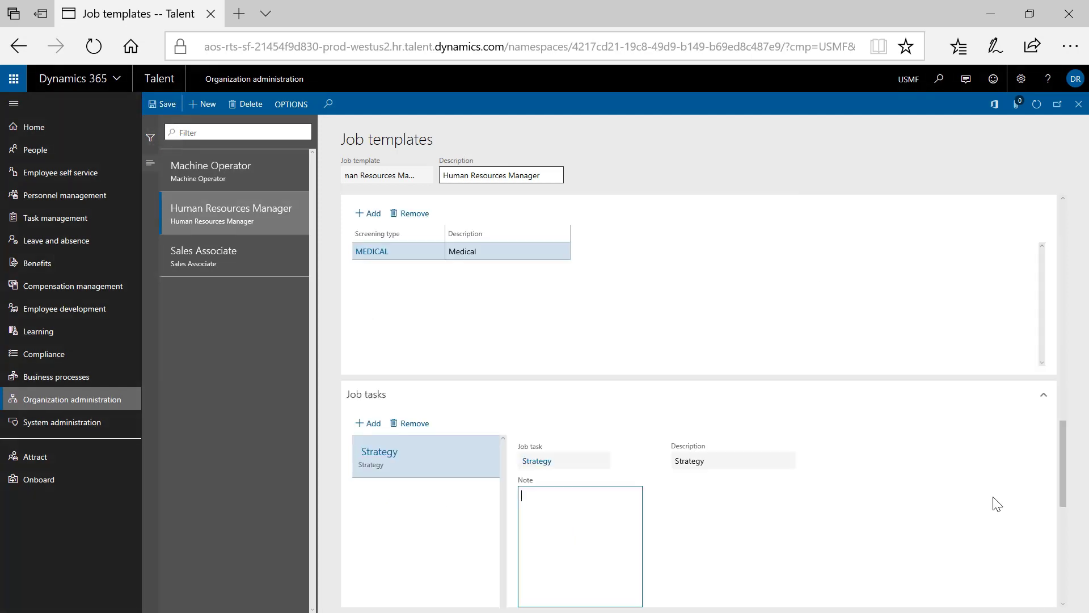
{"action": "left_click", "coordinate": [1080, 108]}
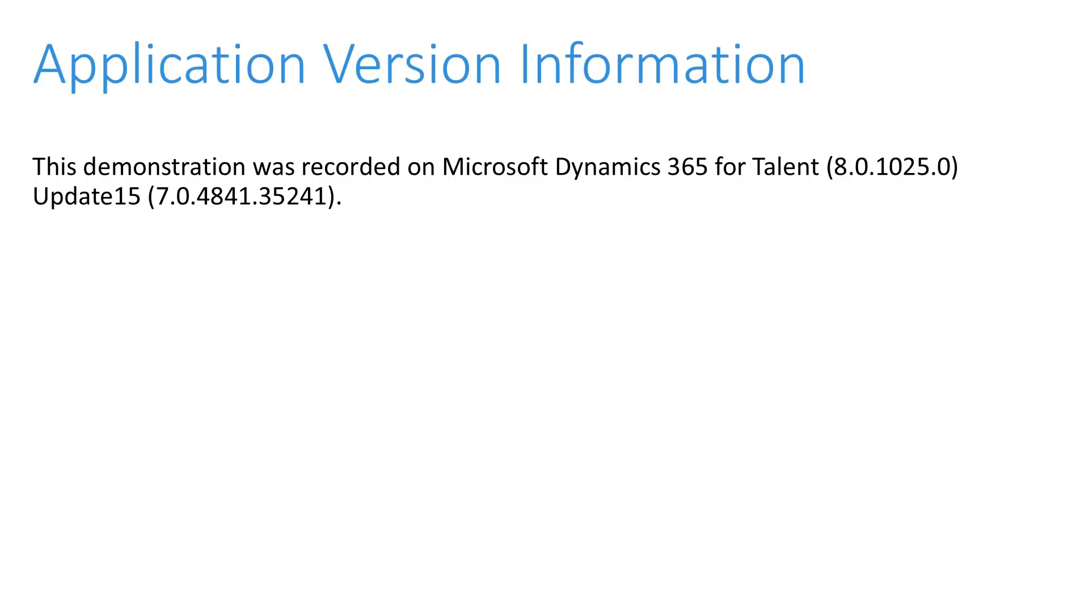